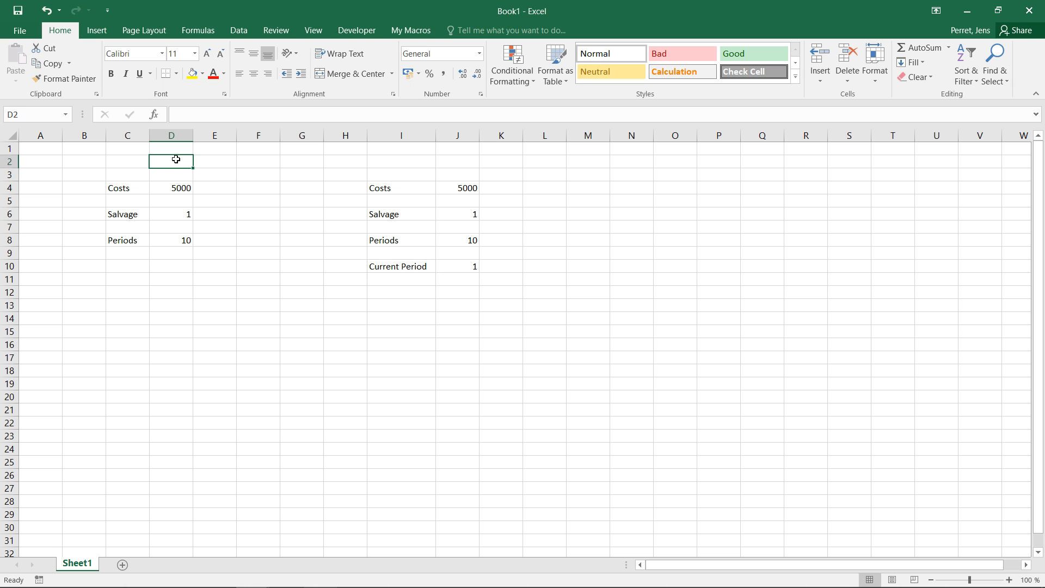
# Enter the heading SLN in D2 above the first data block and DB in J2 above the second.
pyautogui.write('SLN')
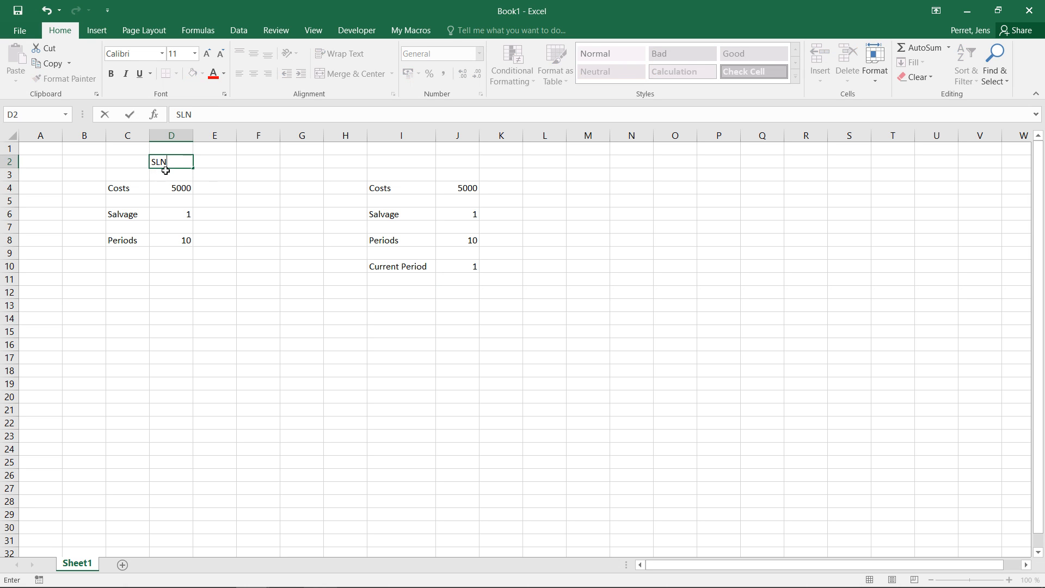
pyautogui.click(448, 161)
pyautogui.write('D')
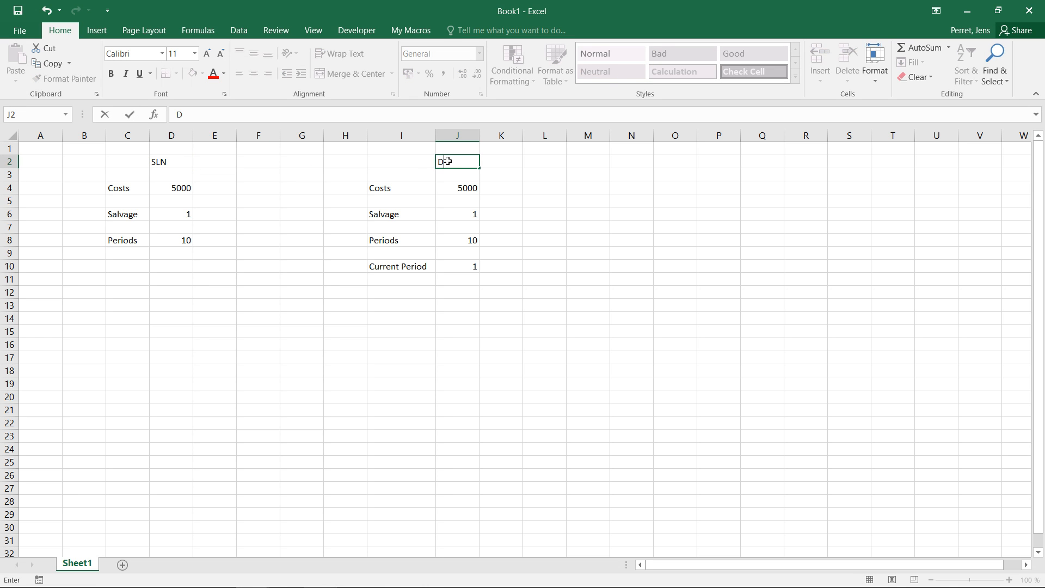
pyautogui.write('B')
pyautogui.click(391, 394)
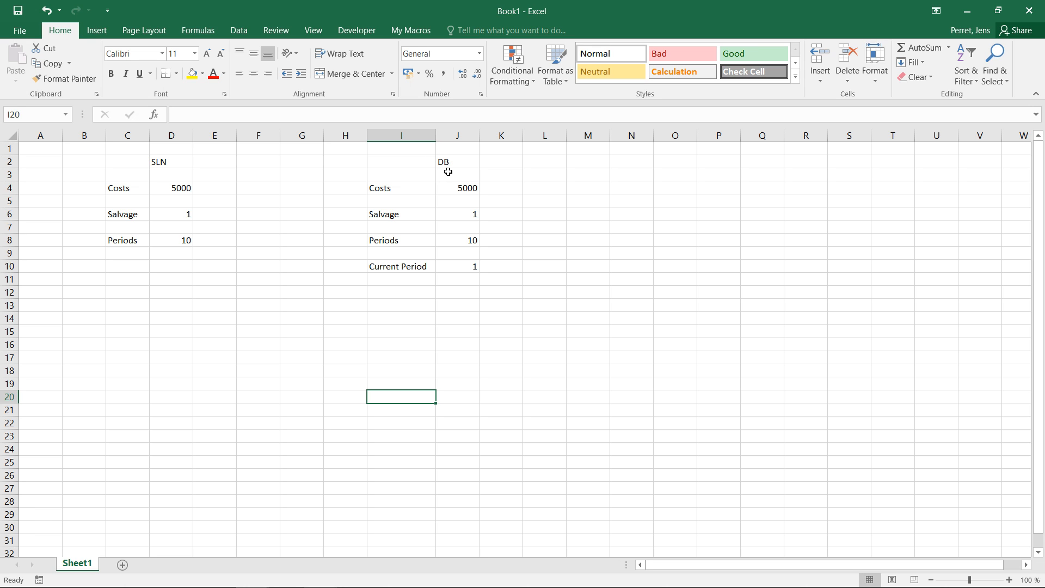
# Label C12 as SLN and calculate straight-line depreciation in D12 with the SLN function, using cost D4, salvage D6 and a life of 10 periods.
pyautogui.click(137, 293)
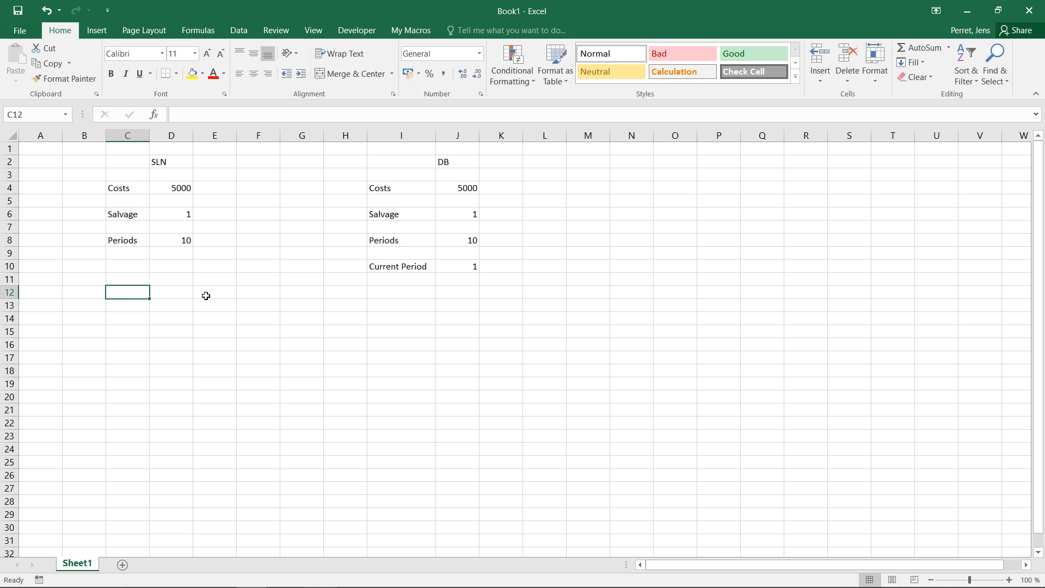
pyautogui.write('SLN')
pyautogui.press('Tab')
pyautogui.write('(')
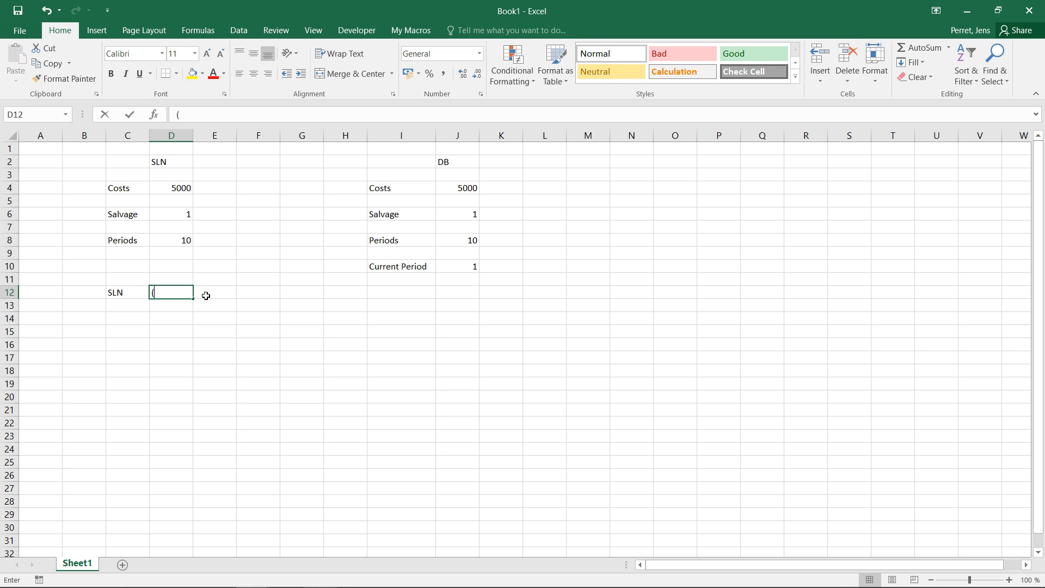
pyautogui.write('=SLN(')
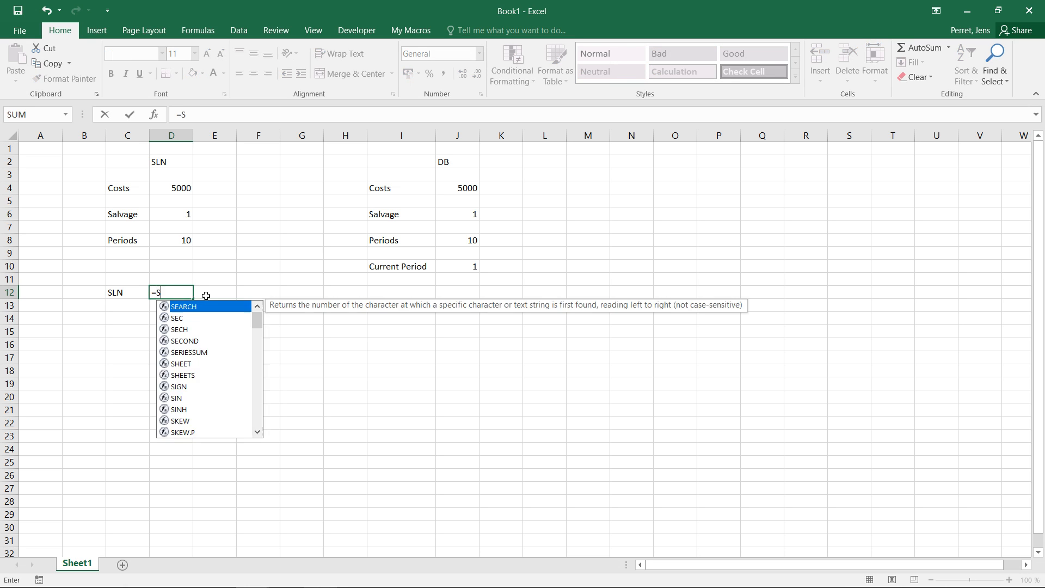
pyautogui.click(178, 189)
pyautogui.write(';')
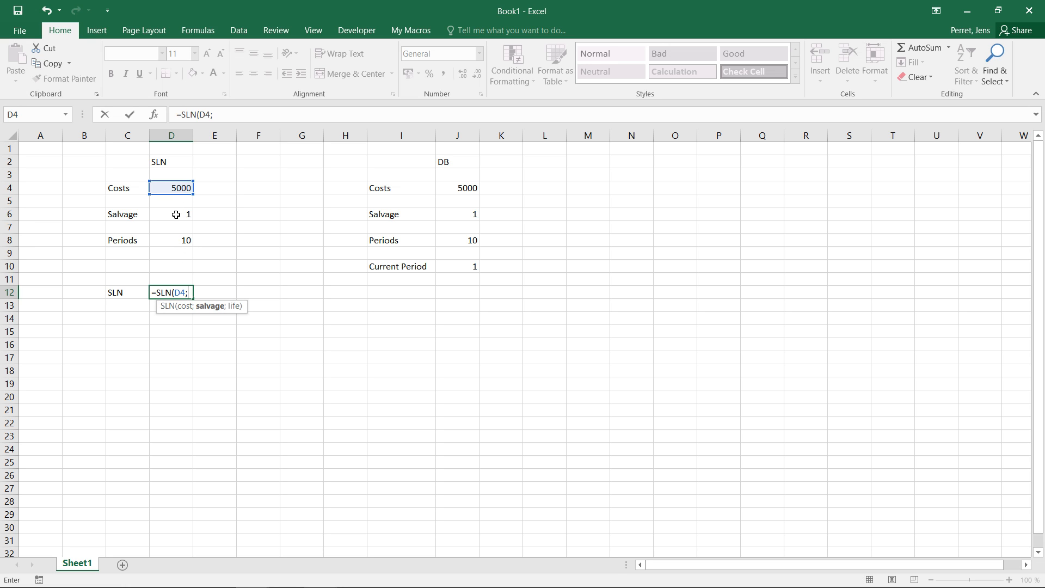
pyautogui.click(176, 215)
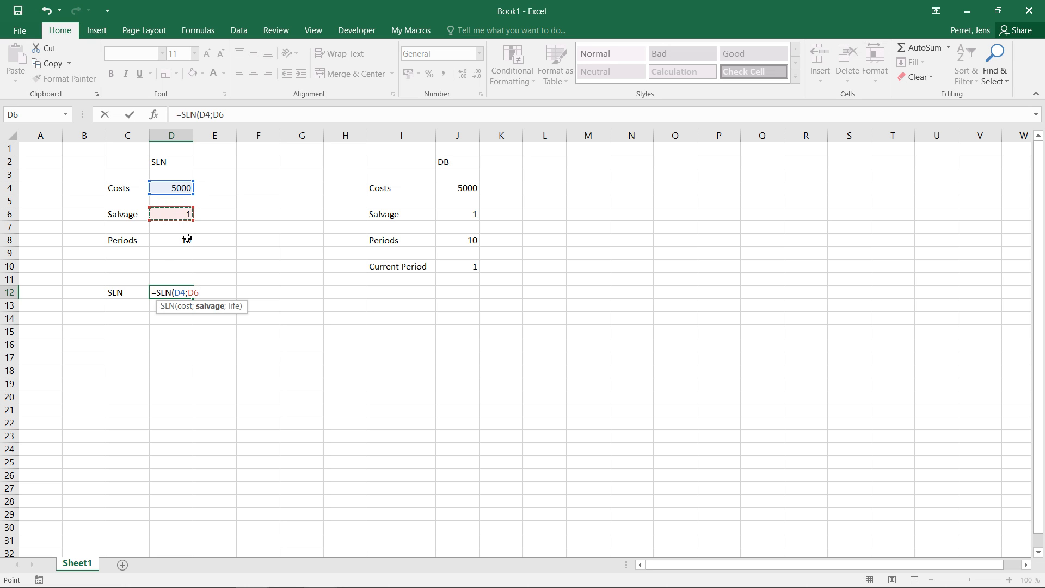
pyautogui.write(';10')
pyautogui.press('Return')
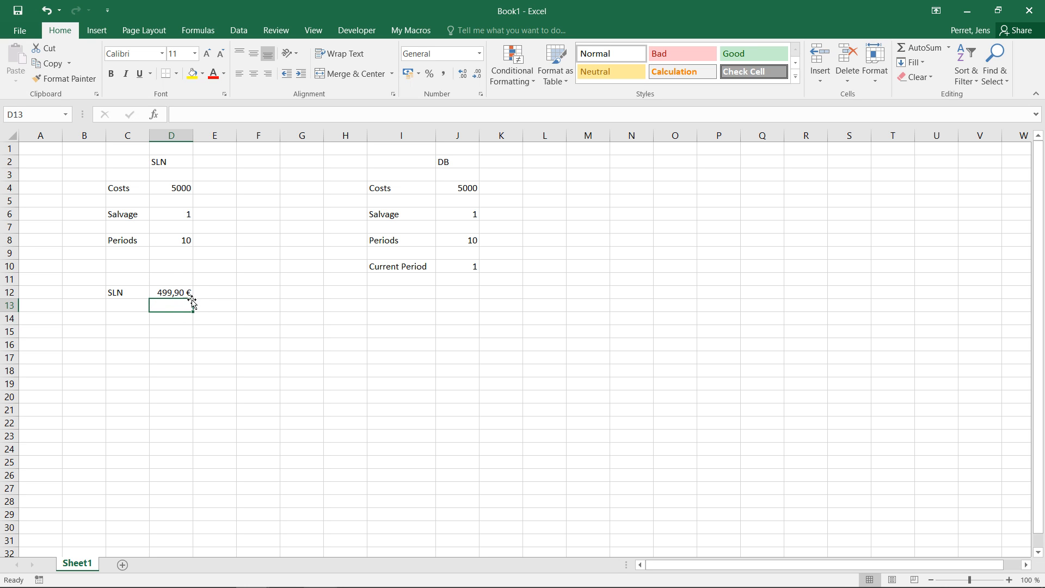
# Test the straight-line calculation with a salvage value of 0 in D6 and restore it to 1.
pyautogui.click(184, 215)
pyautogui.write('0')
pyautogui.press('Return')
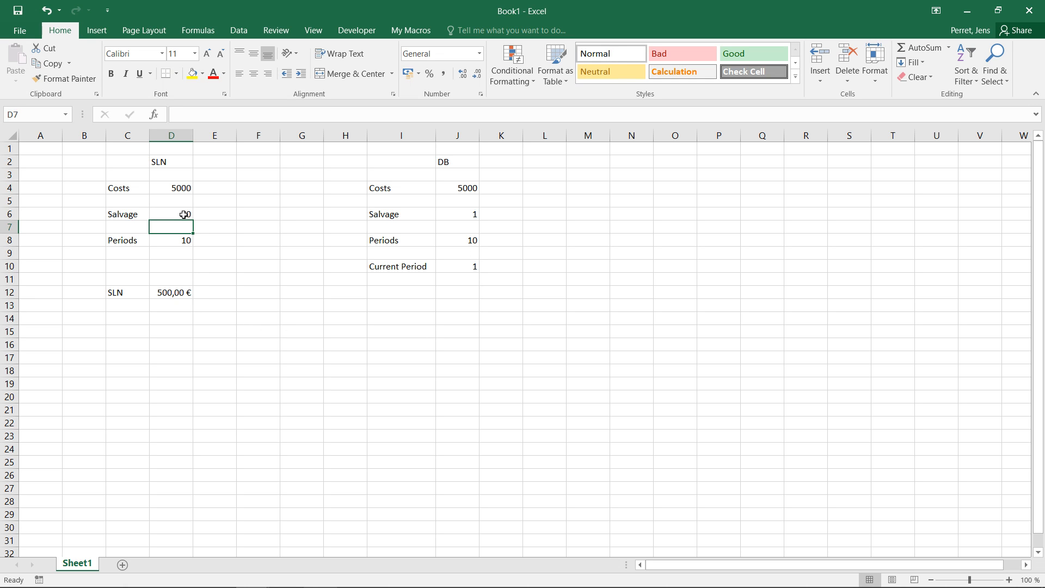
pyautogui.click(184, 214)
pyautogui.write('1')
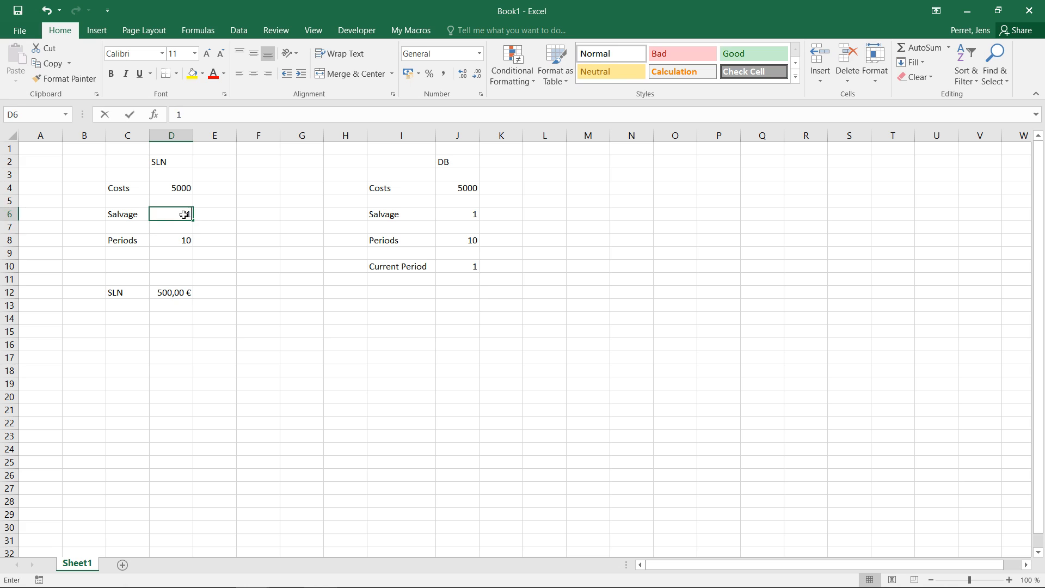
pyautogui.press('Return')
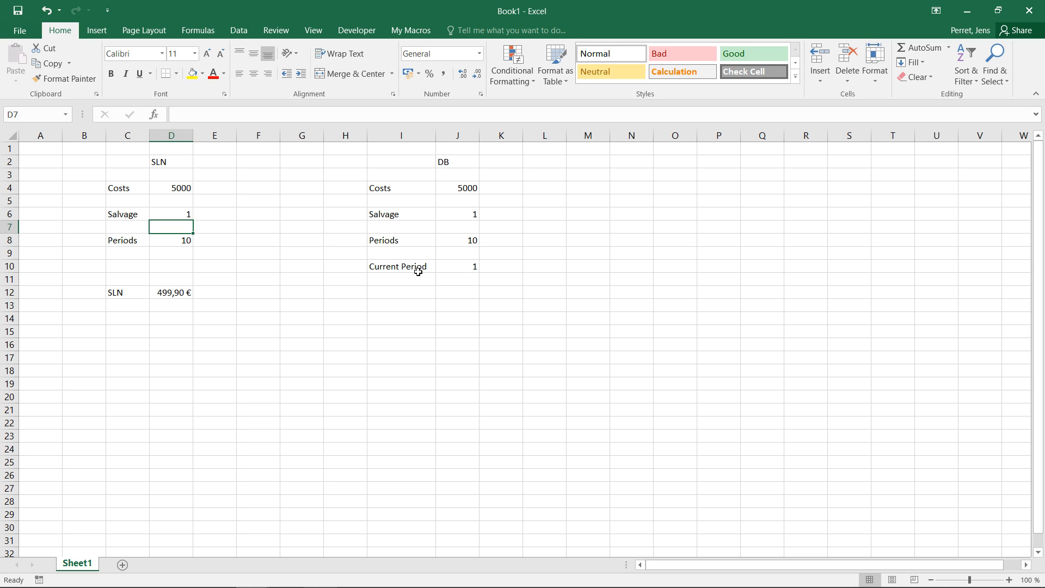
# Label cell I12 as DB for the declining-balance result.
pyautogui.click(405, 289)
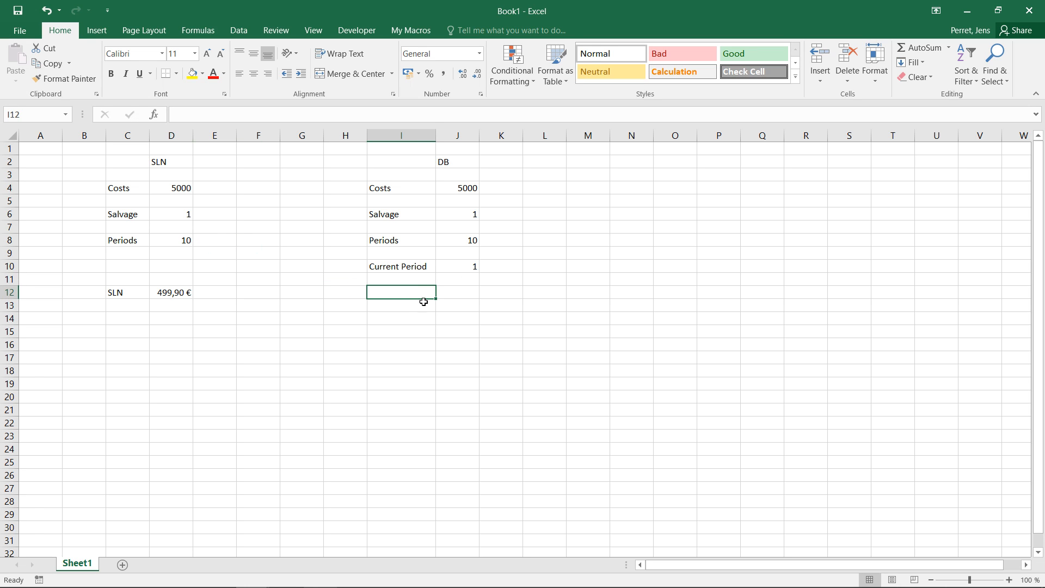
pyautogui.write('DB')
pyautogui.press('Tab')
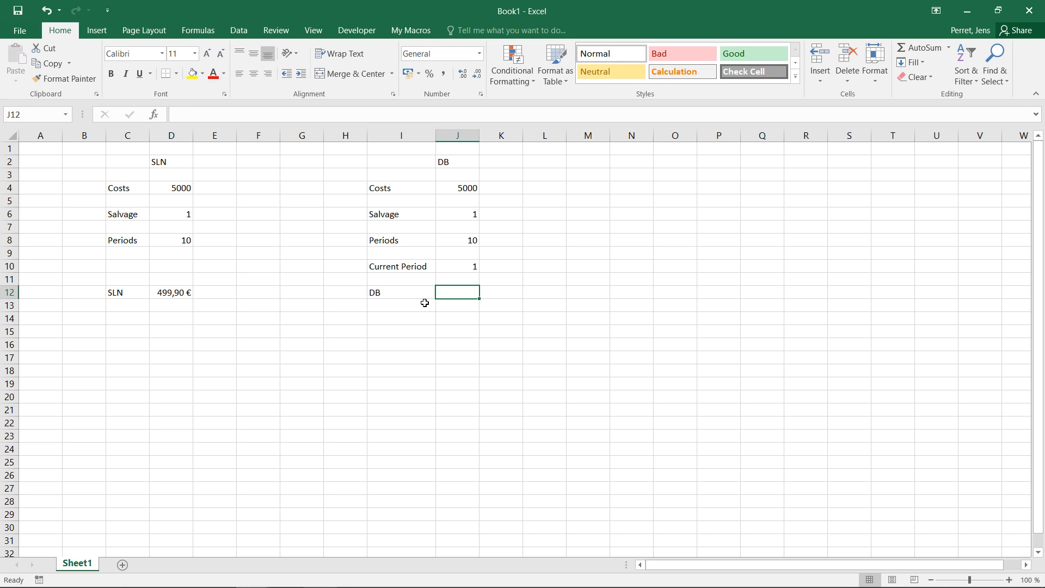
# Calculate declining-balance depreciation in J12 with the formula =DB(J4;J6;J8;J10).
pyautogui.write('=DB')
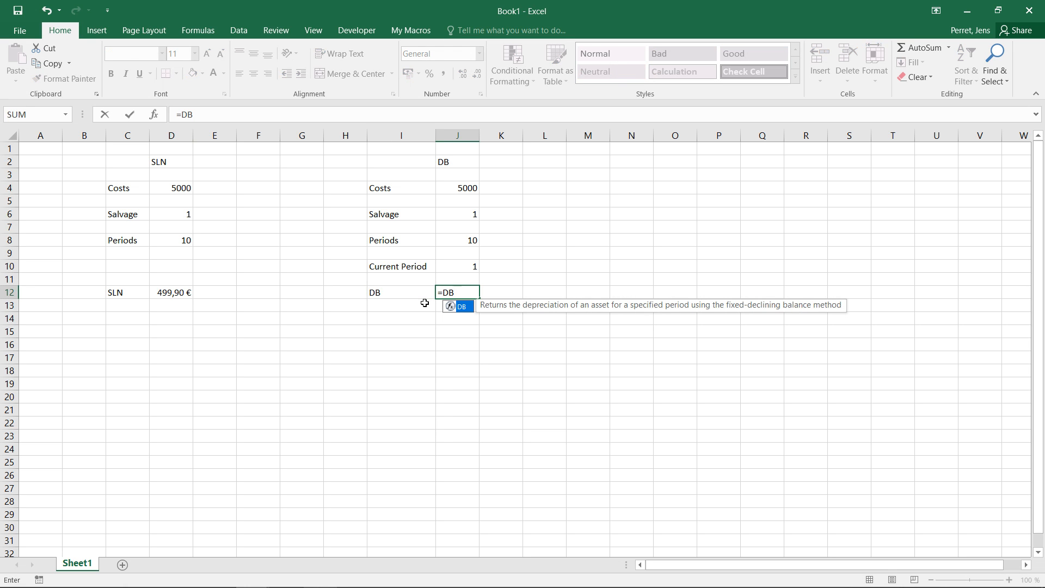
pyautogui.write('(')
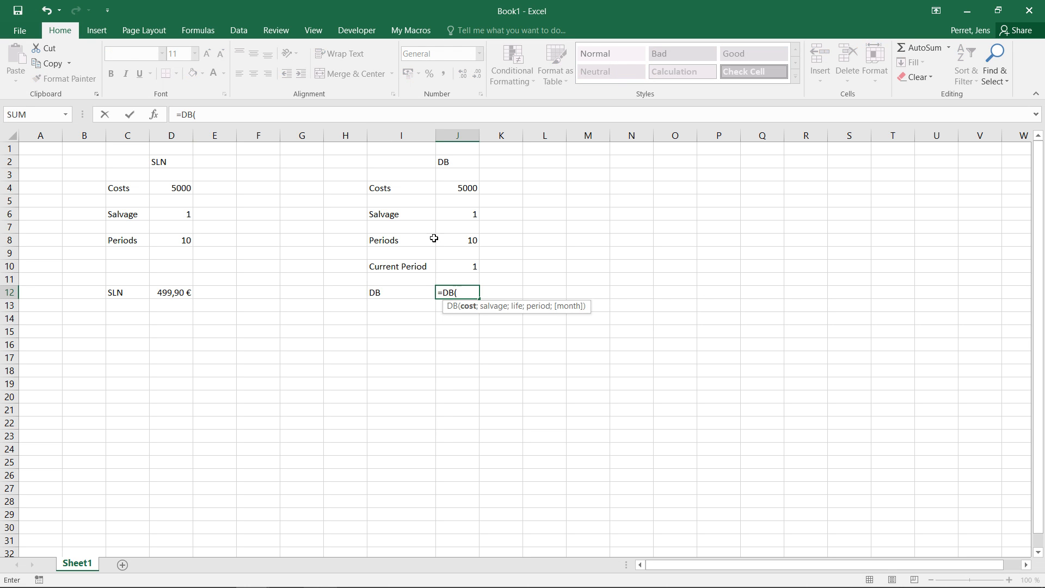
pyautogui.click(463, 188)
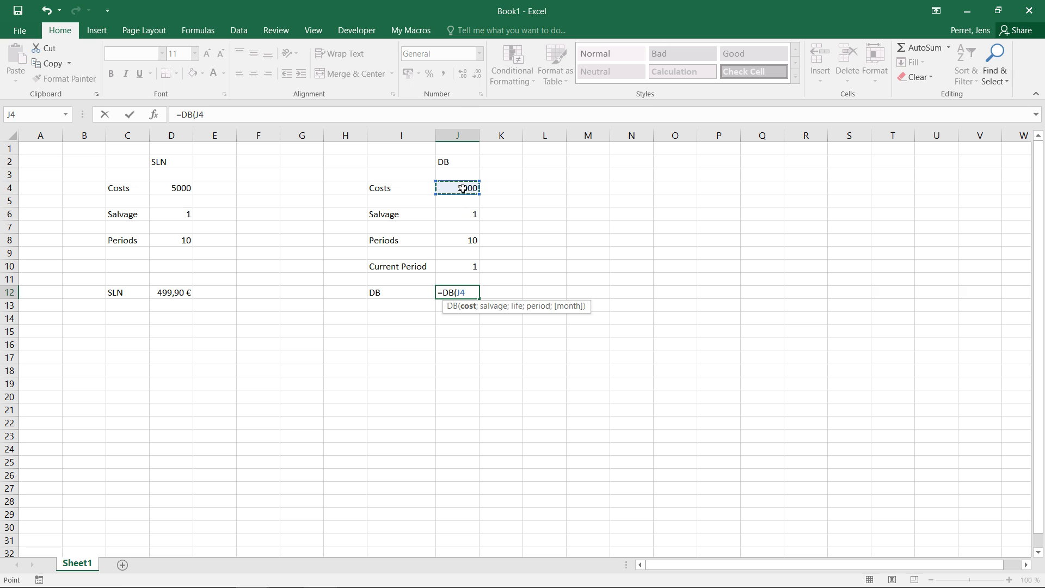
pyautogui.write(';')
pyautogui.click(470, 214)
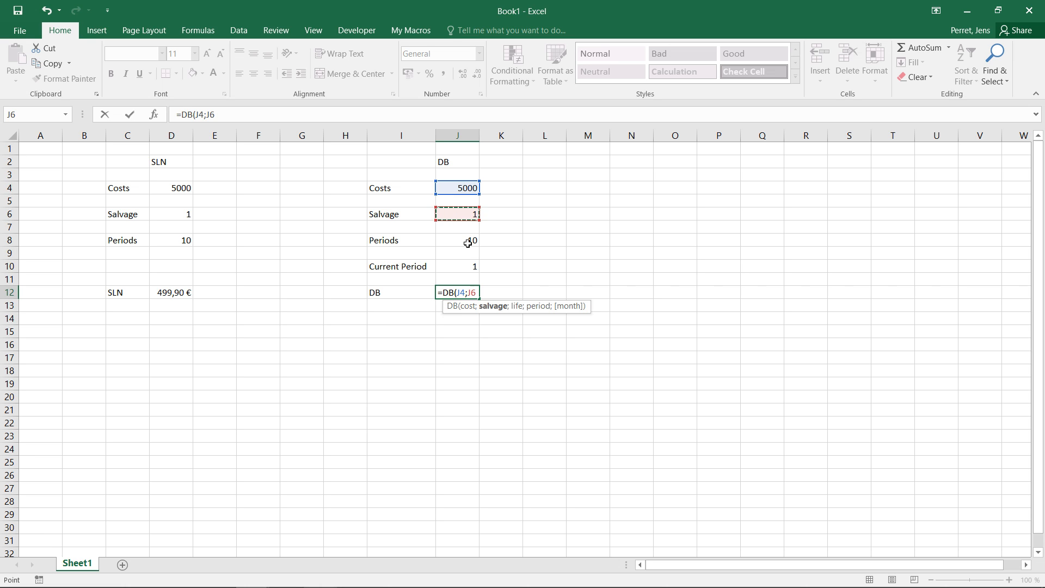
pyautogui.write(';')
pyautogui.click(468, 242)
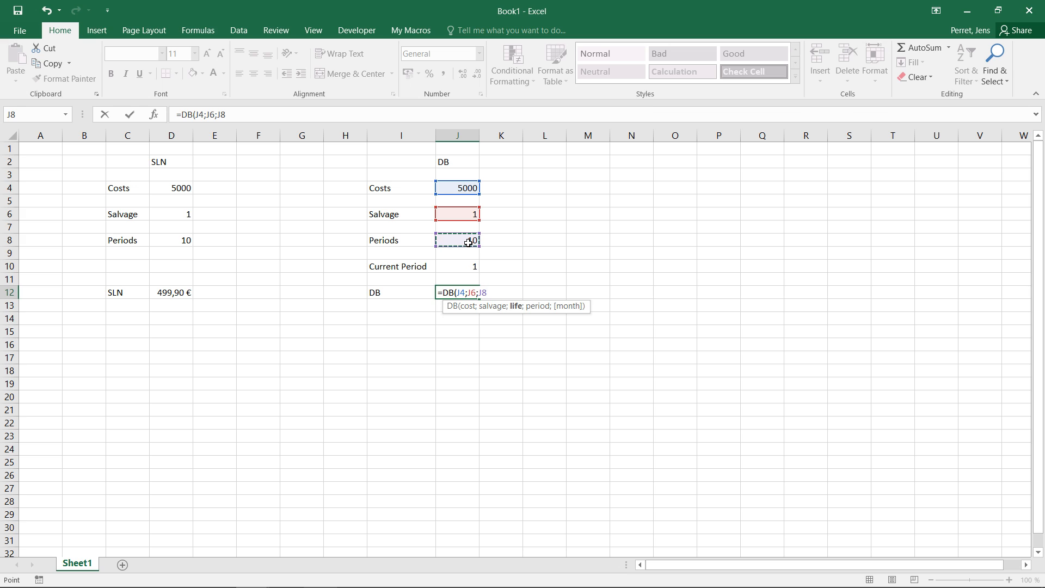
pyautogui.write(';')
pyautogui.click(462, 265)
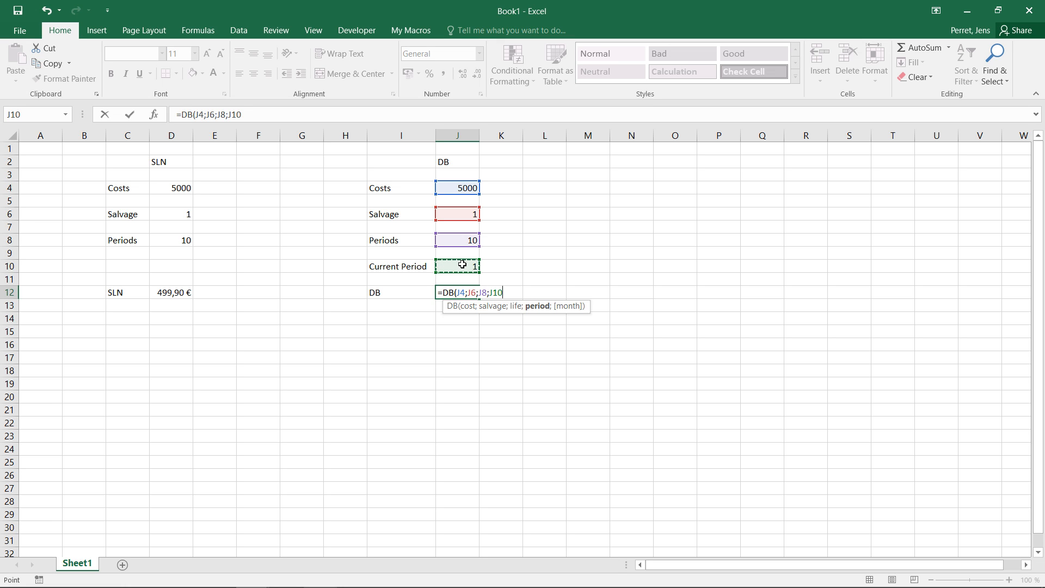
pyautogui.write(')')
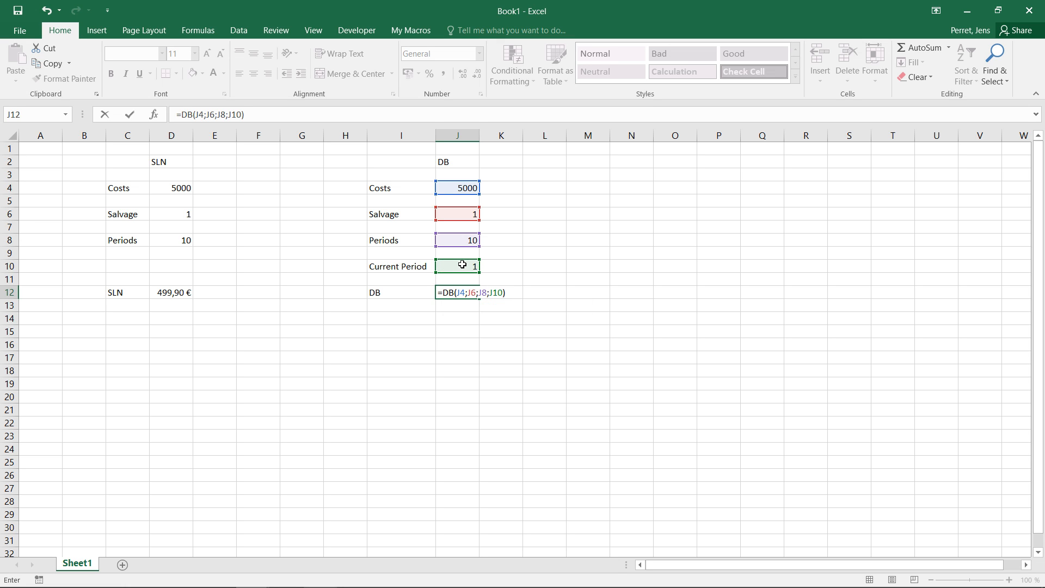
pyautogui.press('Return')
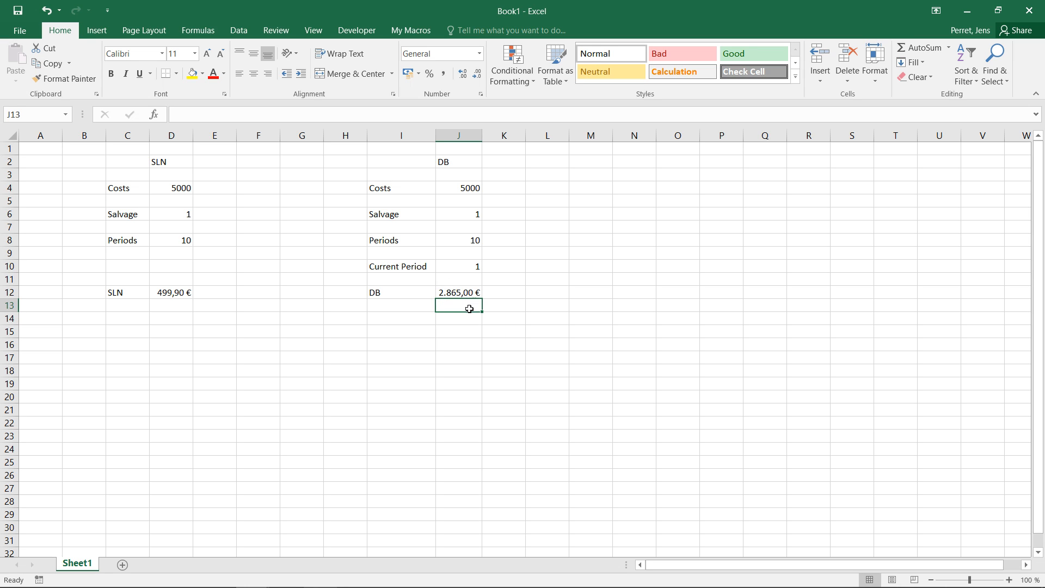
# Test the declining-balance calculation with current period 2 and with current period 3 in J10.
pyautogui.click(461, 268)
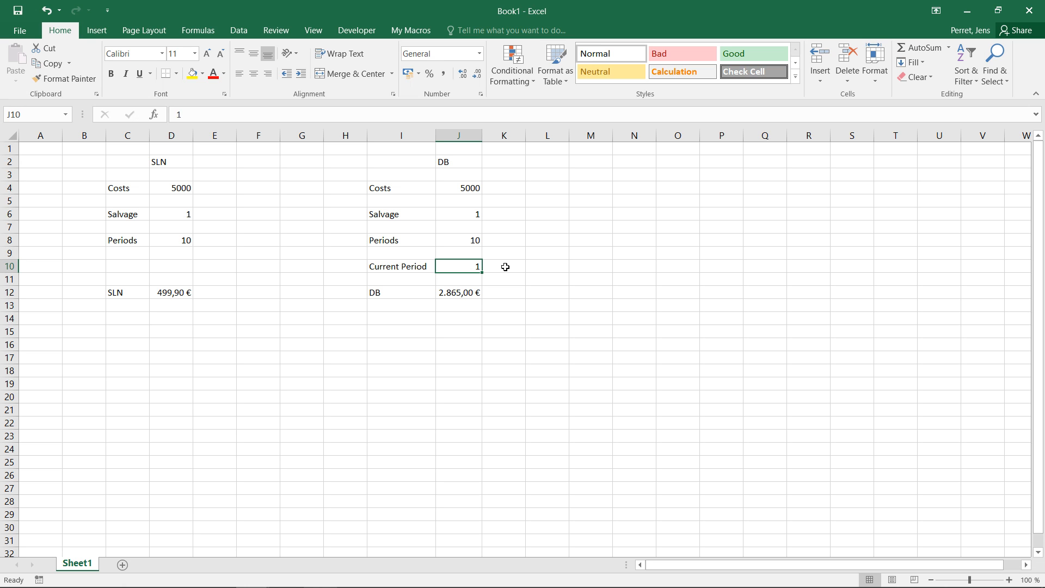
pyautogui.write('2')
pyautogui.press('Return')
pyautogui.press('Up')
pyautogui.write('3')
pyautogui.press('Return')
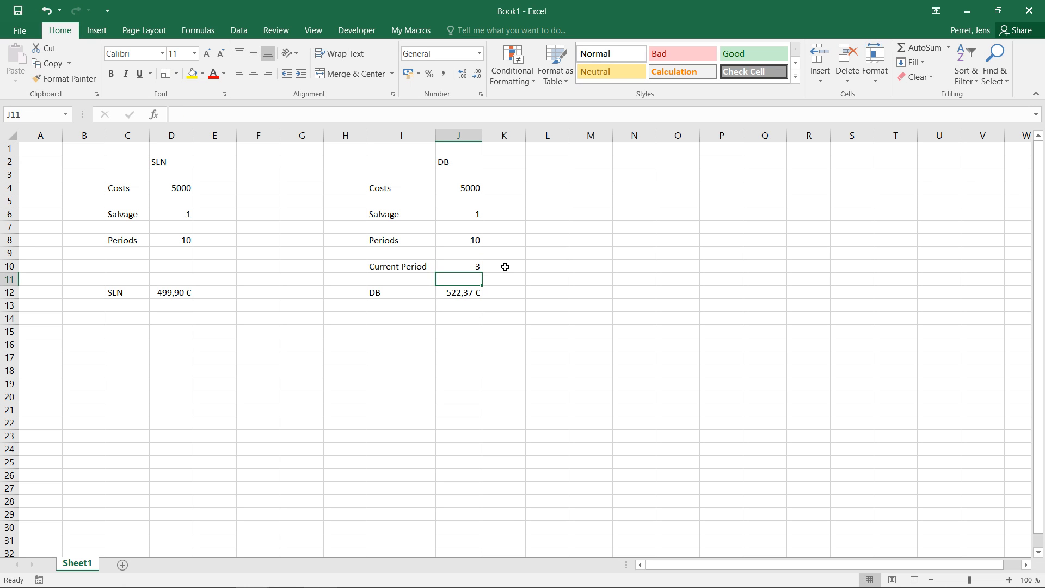
# Set the current period in J10 to 9 for the declining-balance calculation.
pyautogui.press('Up')
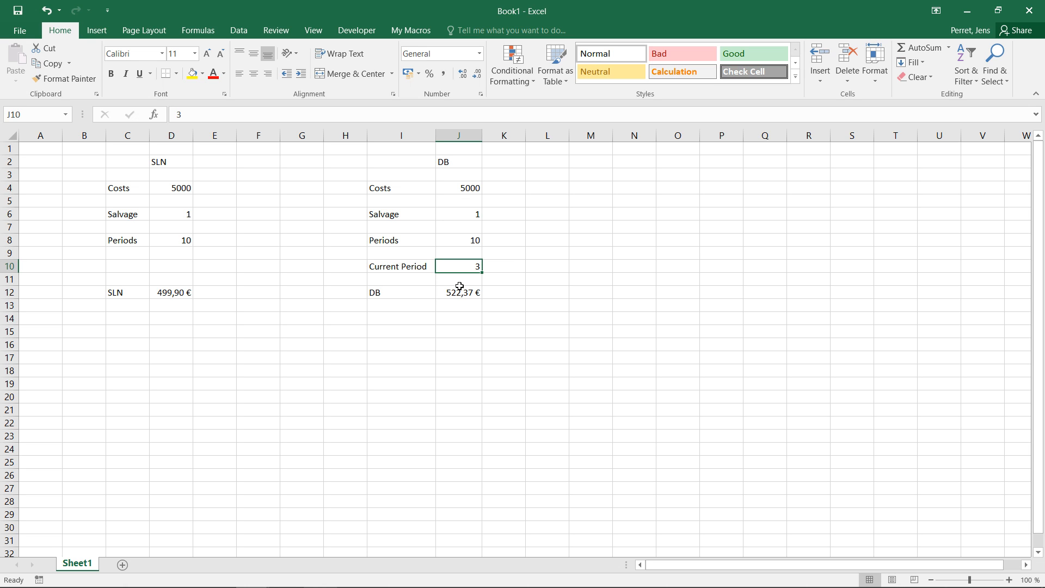
pyautogui.write('9')
pyautogui.press('Return')
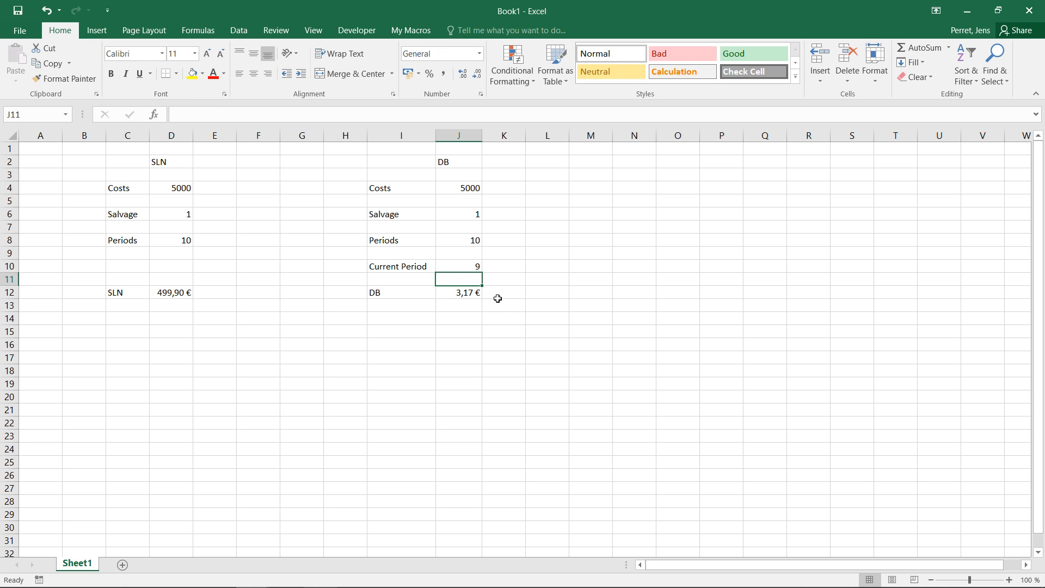